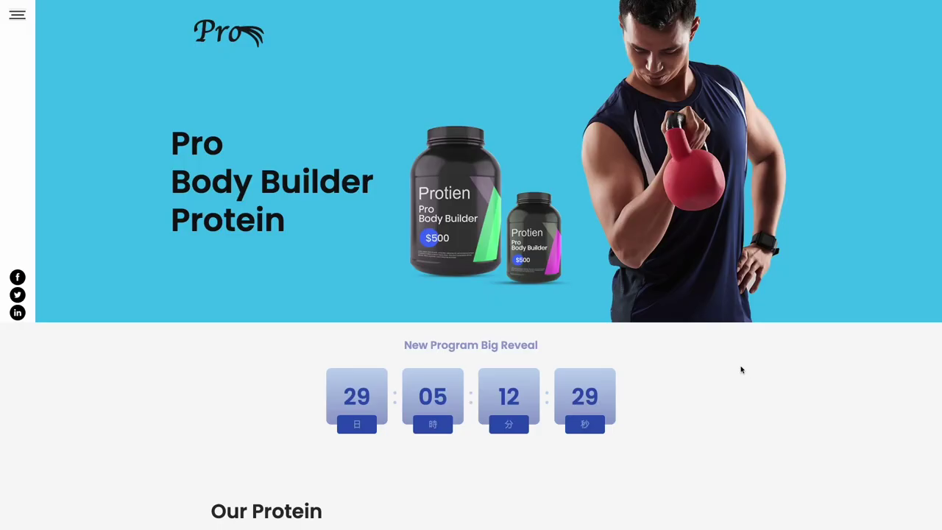
Step: Create a new Countdown widget from the catalog, opening 'My Countdown' in the editor
scroll(741, 369, down, 3)
scroll(741, 370, down, 2)
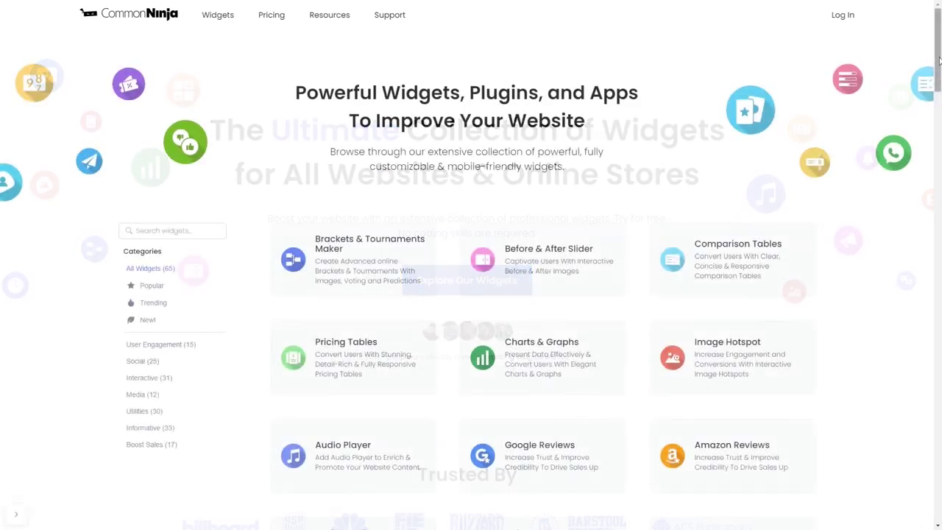
drag(939, 61, 939, 287)
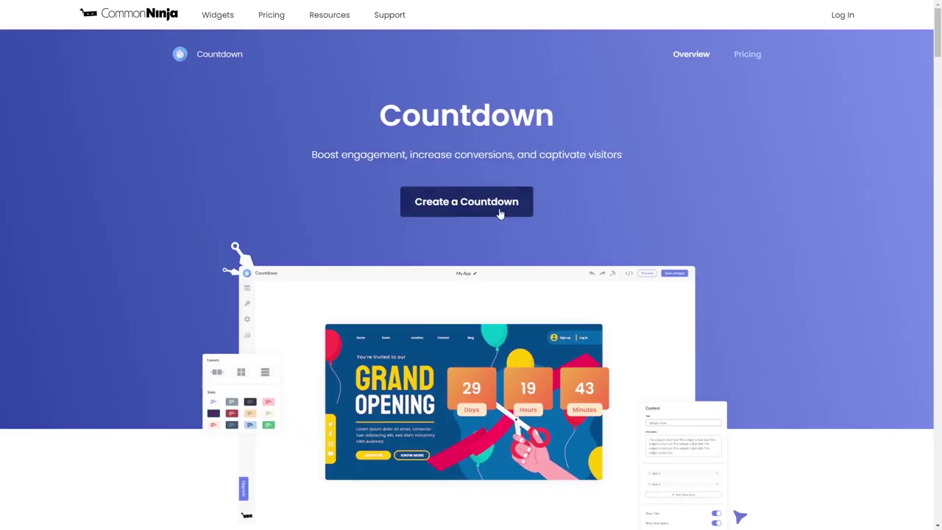
click(494, 211)
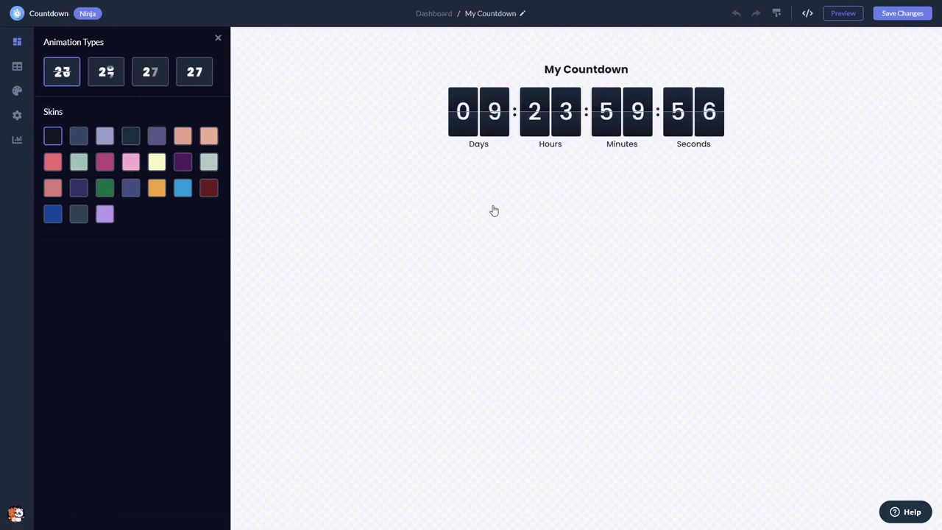
Step: Use the second animation type and third layout, with wide cards and labels beside the numbers
click(113, 78)
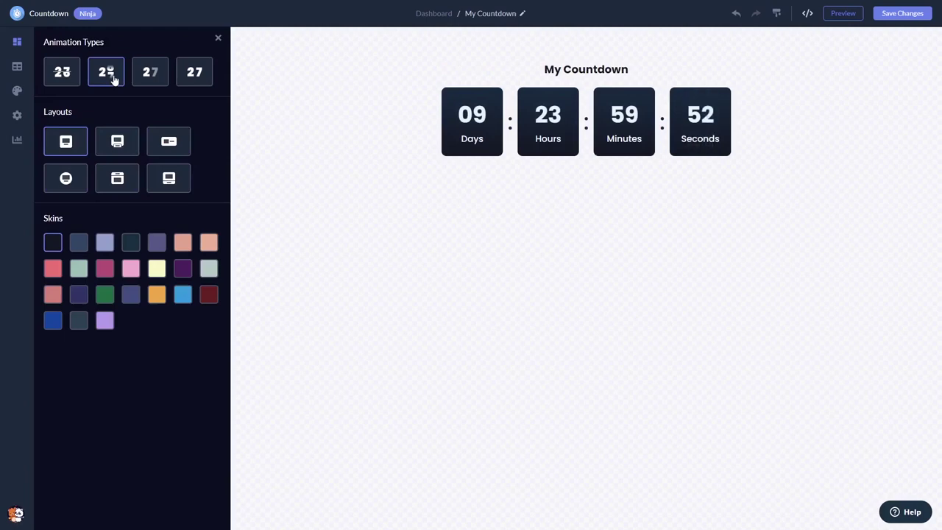
click(118, 144)
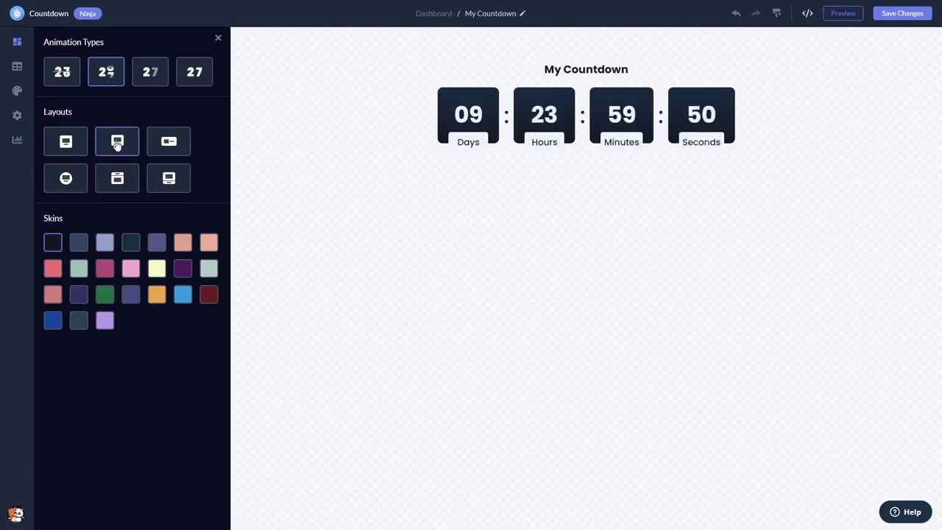
click(165, 145)
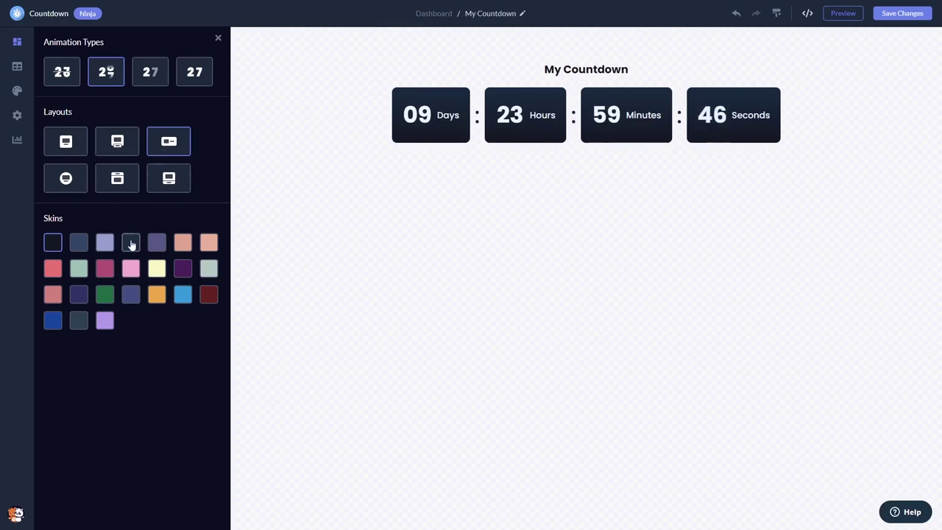
Step: Try the slate, pink and magenta skins, then settle on the green skin
click(131, 243)
click(131, 266)
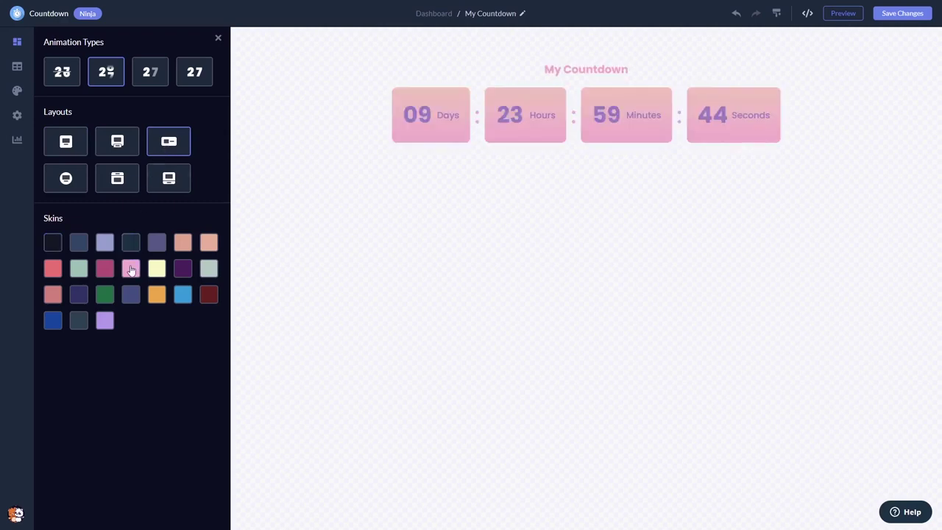
click(106, 272)
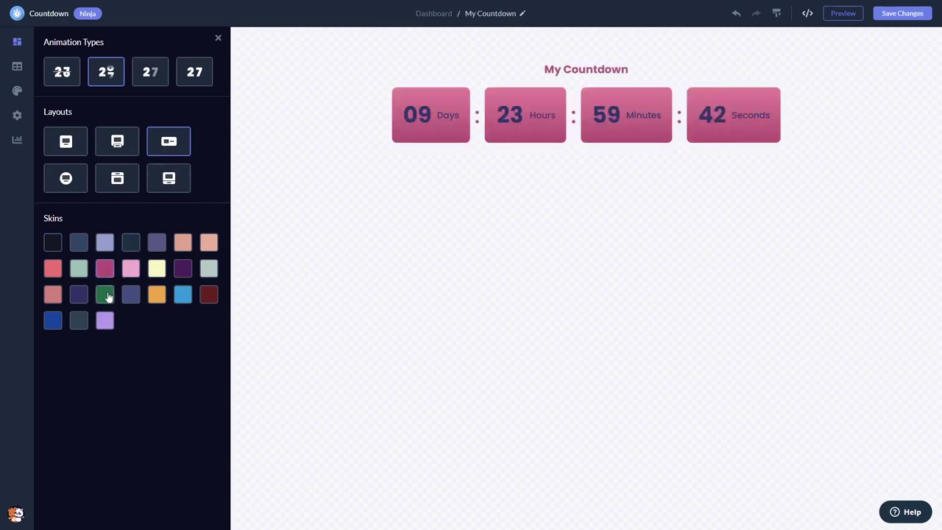
click(105, 296)
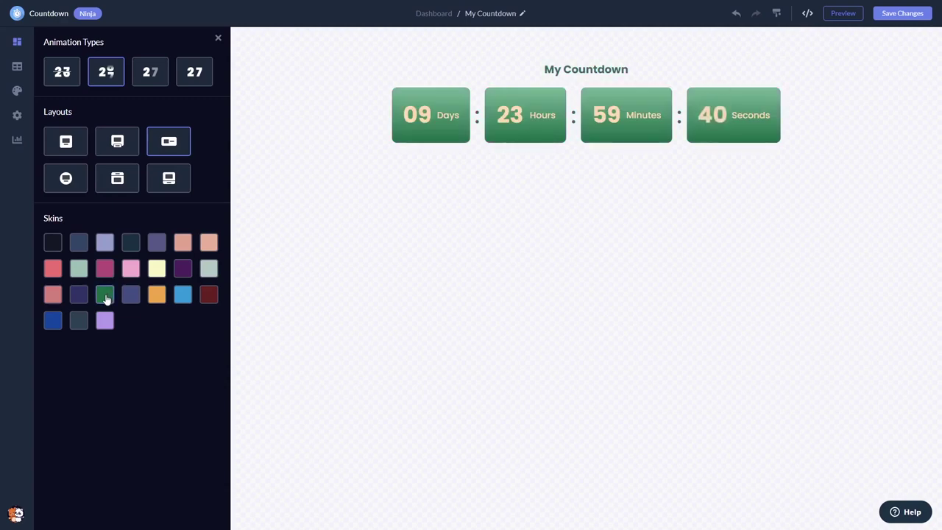
click(21, 67)
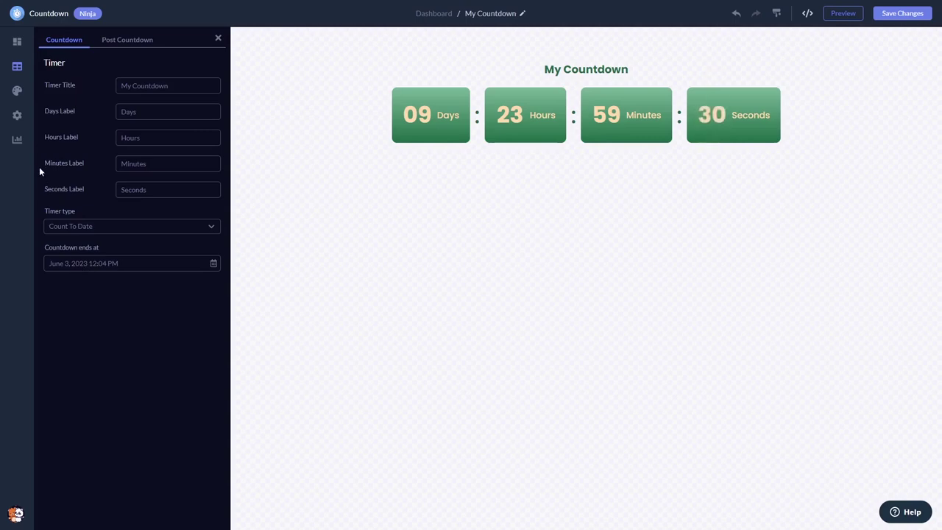
Step: Lower the container border radius and max out the digit block border radius, with no borders
click(18, 92)
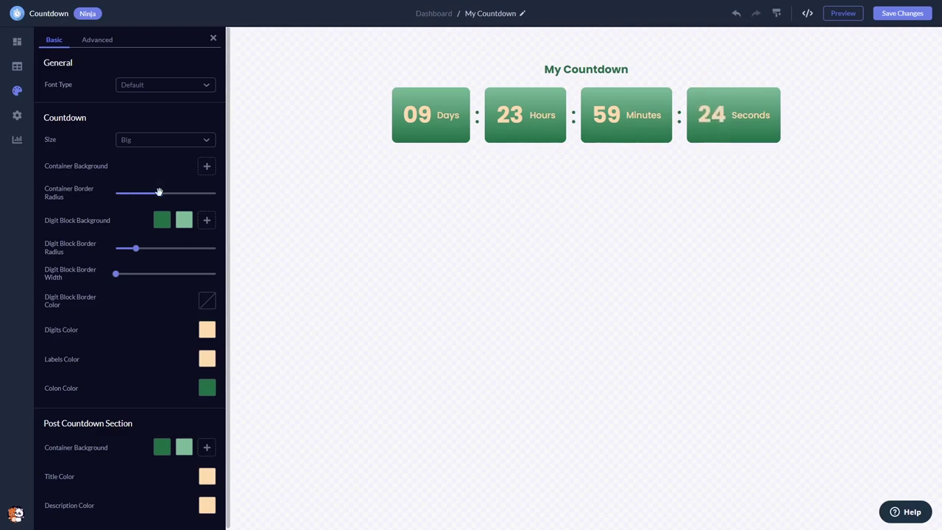
drag(157, 192, 123, 194)
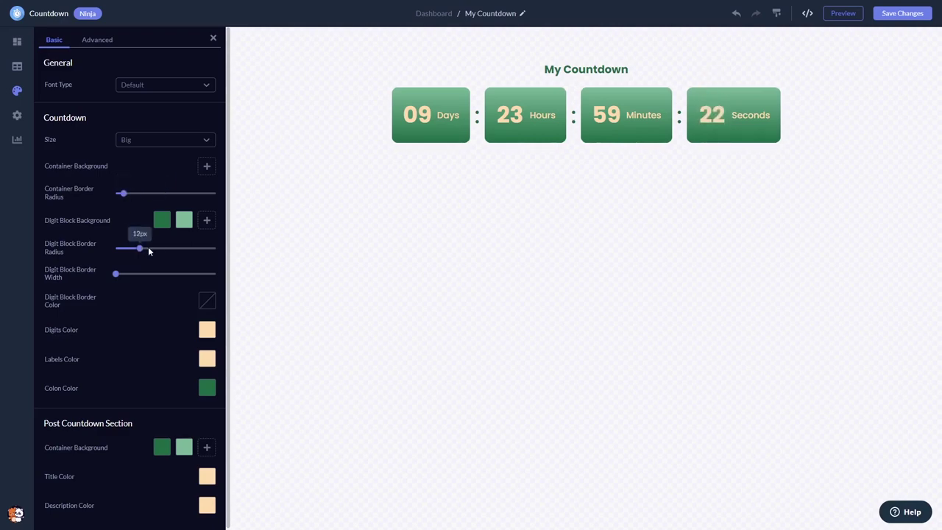
drag(147, 247, 194, 248)
drag(114, 273, 99, 273)
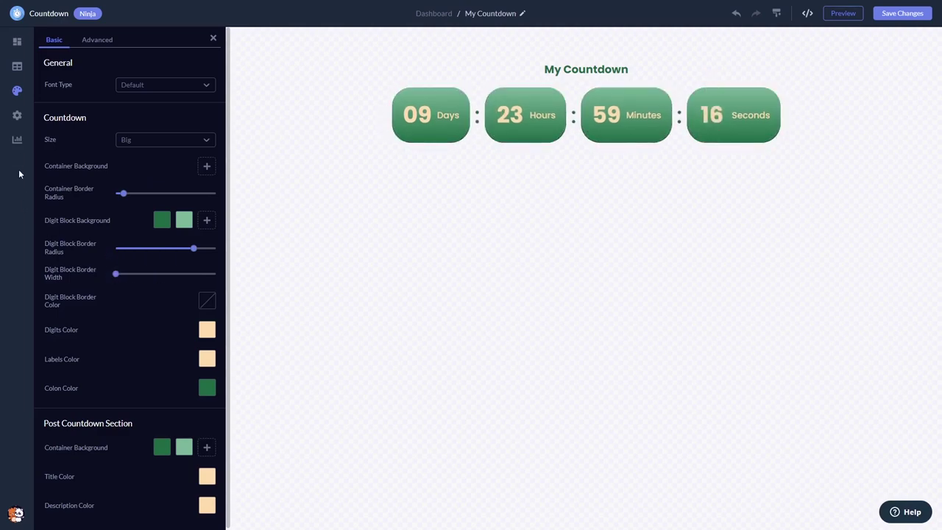
click(18, 116)
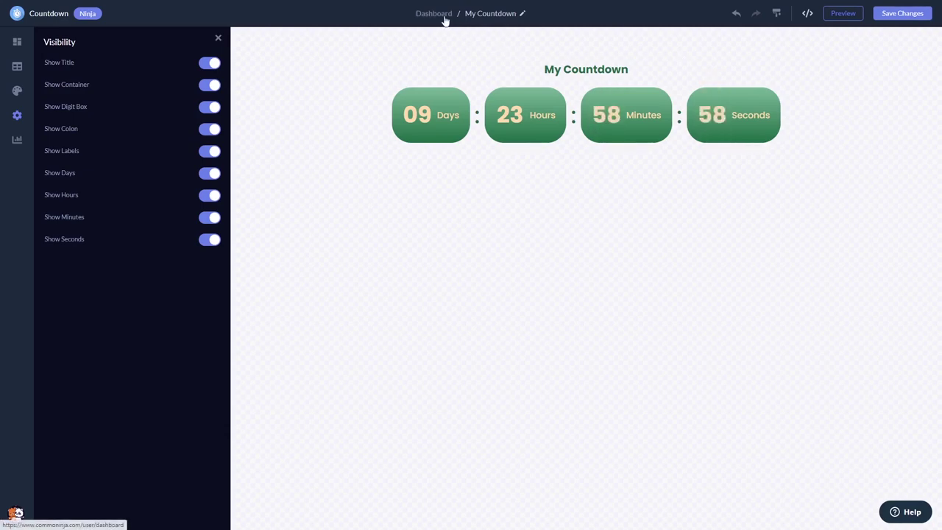
Step: Copy the countdown widget's installation code from the dashboard's 'Add to site' dialog
click(434, 13)
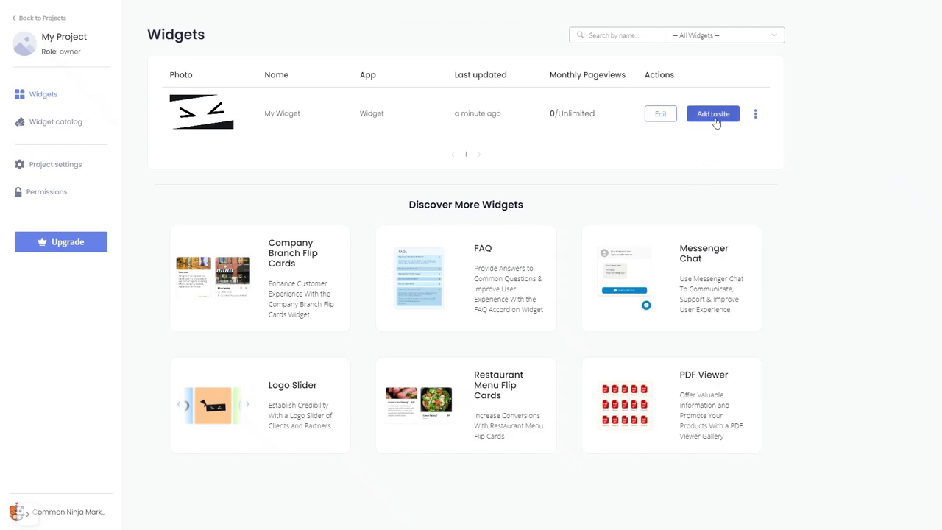
click(714, 114)
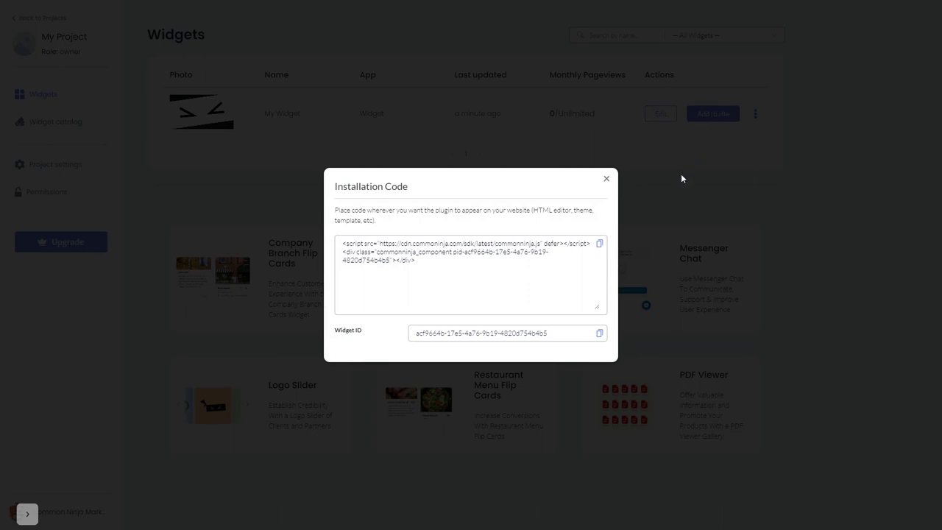
click(600, 245)
click(600, 245)
click(607, 179)
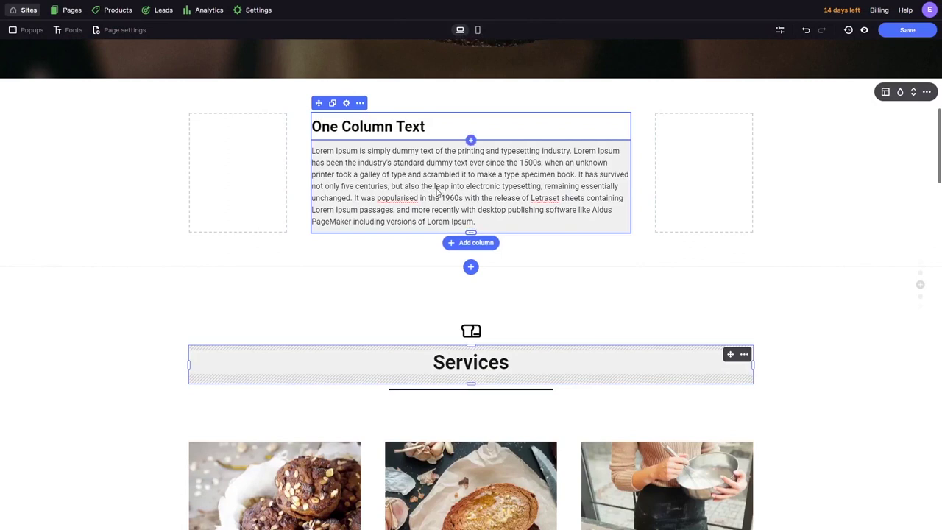
mouse_move(471, 233)
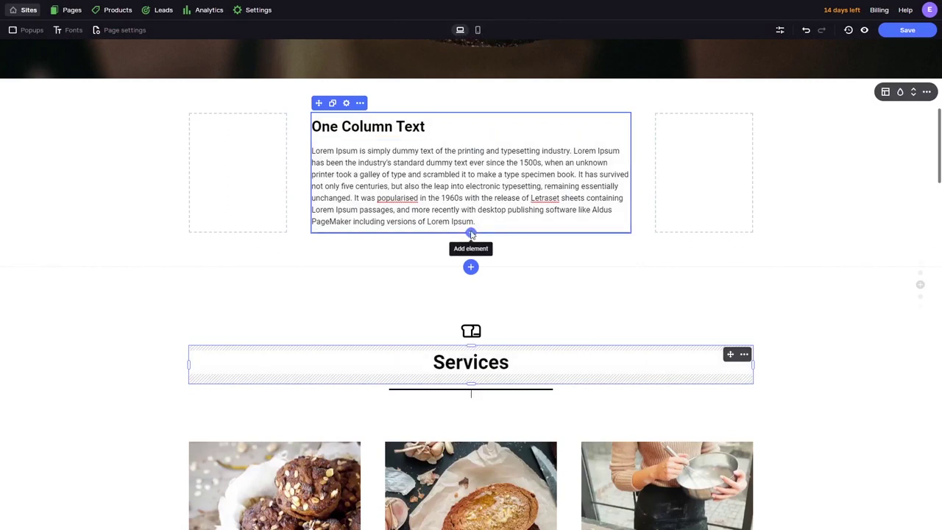
Step: Add a new element below the One Column Text block's paragraph
click(471, 234)
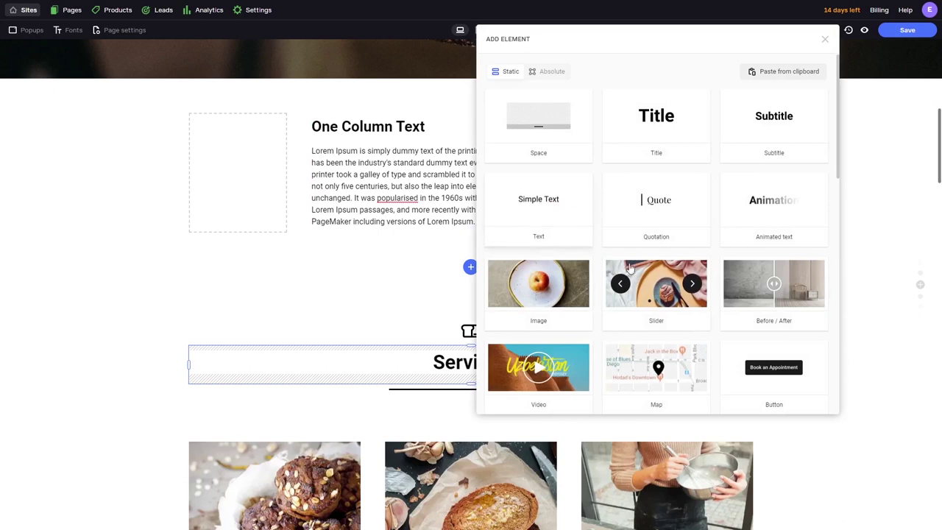
Step: Add an HTML code element beneath the One Column Text paragraph
scroll(666, 278, down, 3)
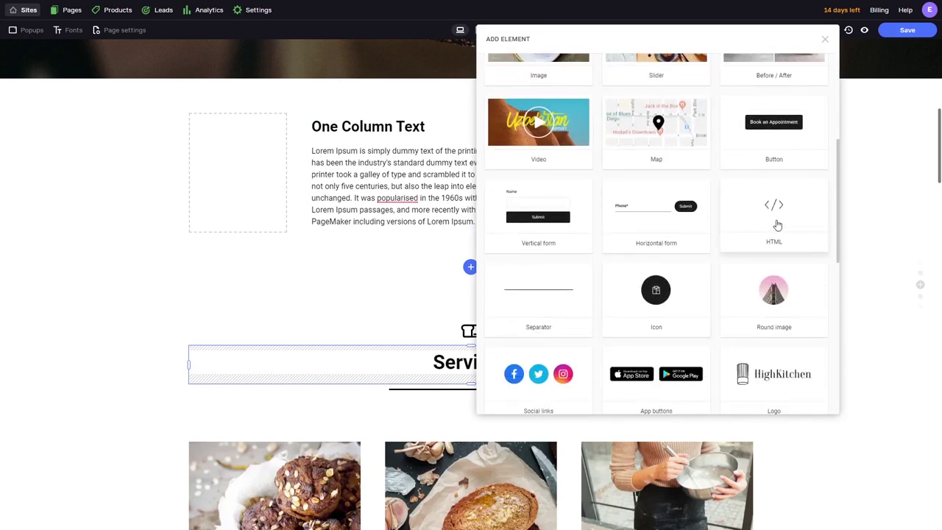
click(765, 232)
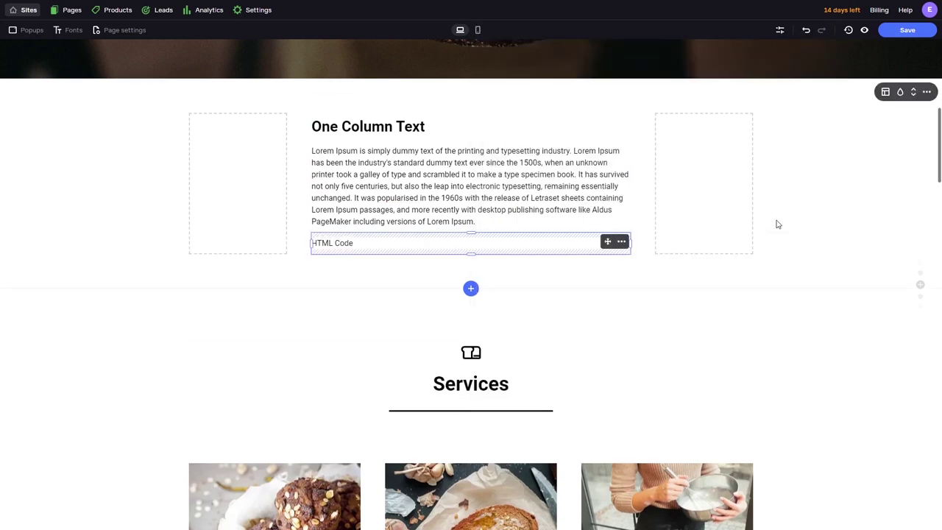
click(560, 248)
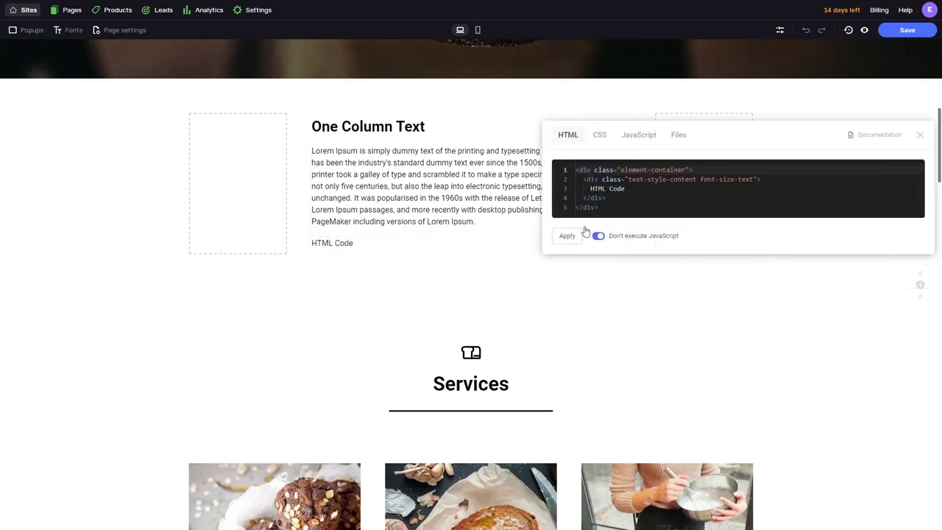
Step: Replace its placeholder code with the Common Ninja embed, allow JavaScript, and save the page
click(640, 202)
key(ctrl+a)
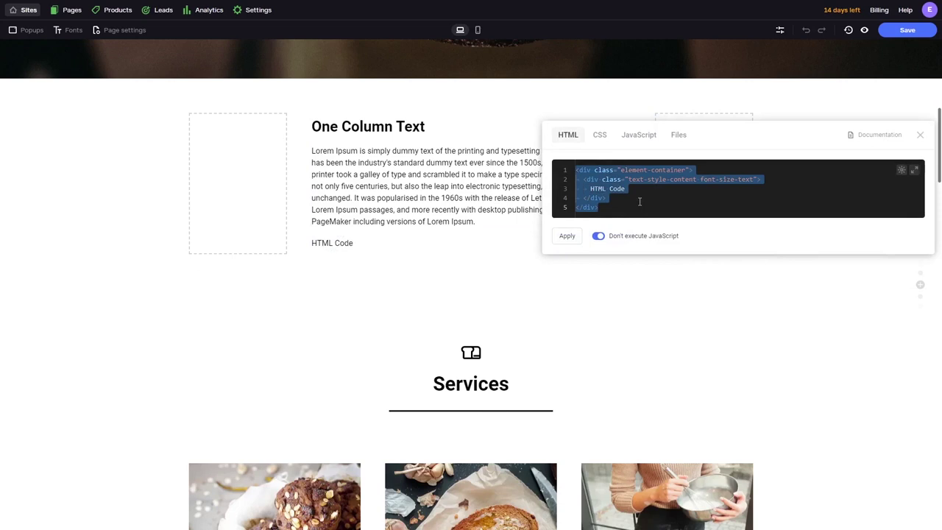
key(BackSpace)
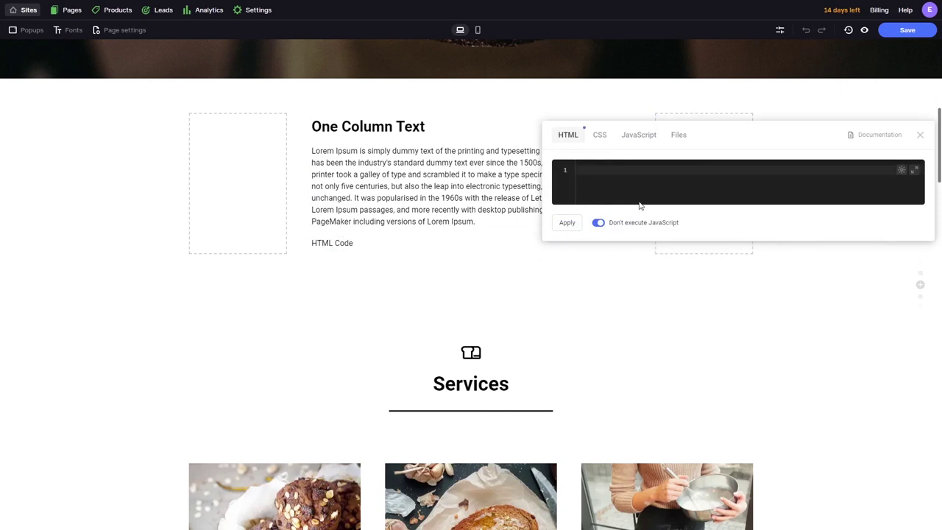
key(ctrl+v)
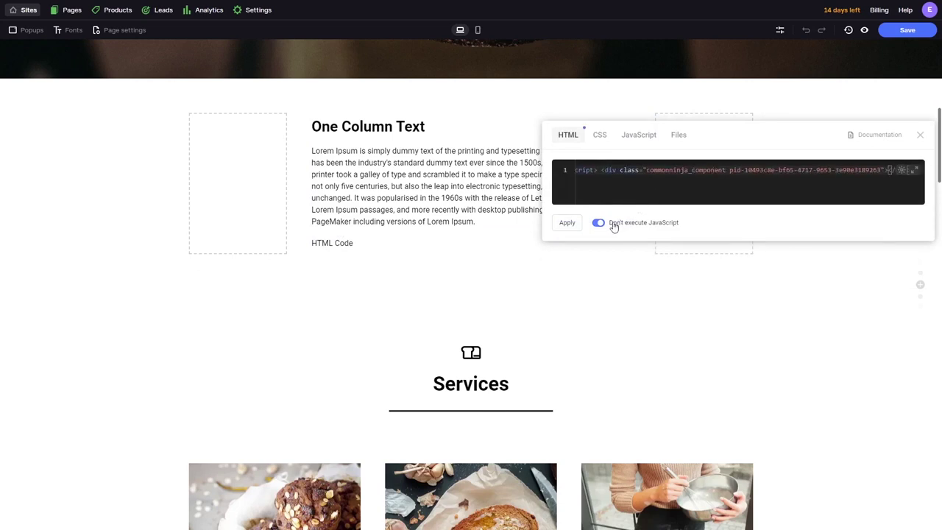
click(614, 223)
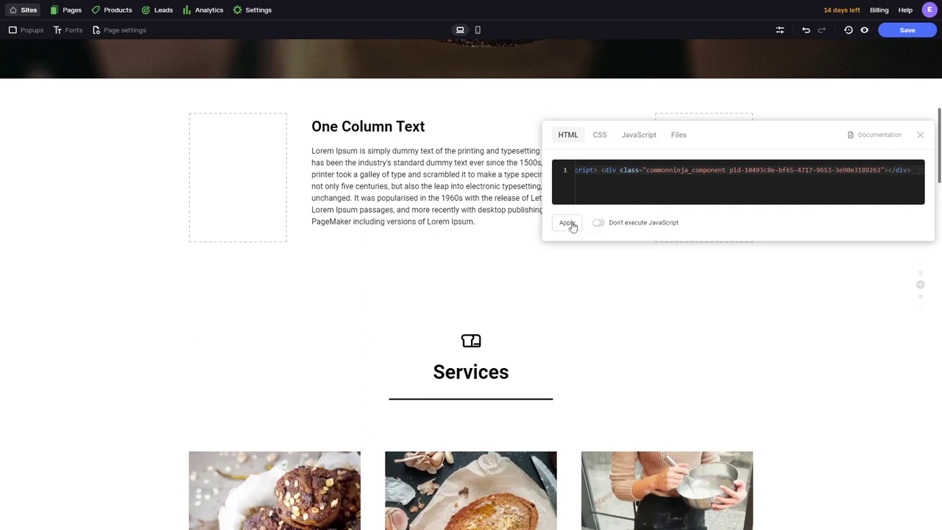
click(919, 135)
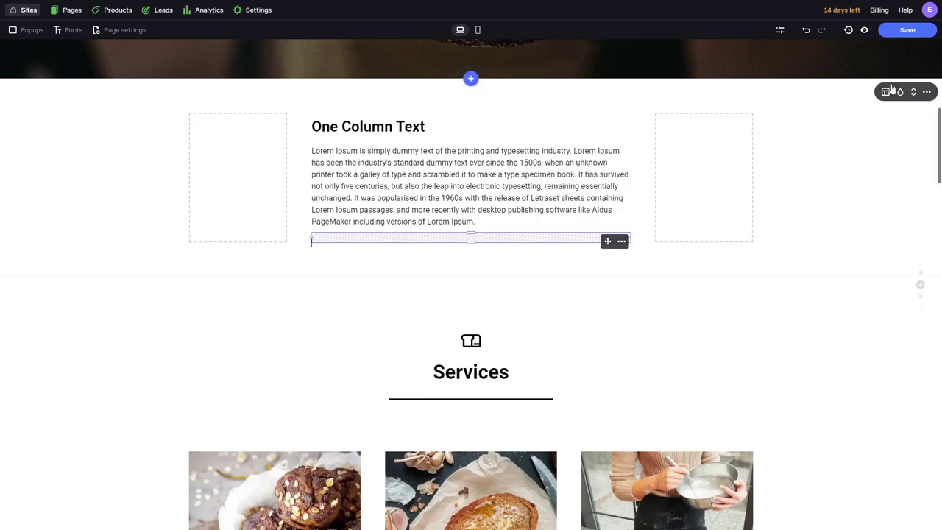
click(898, 34)
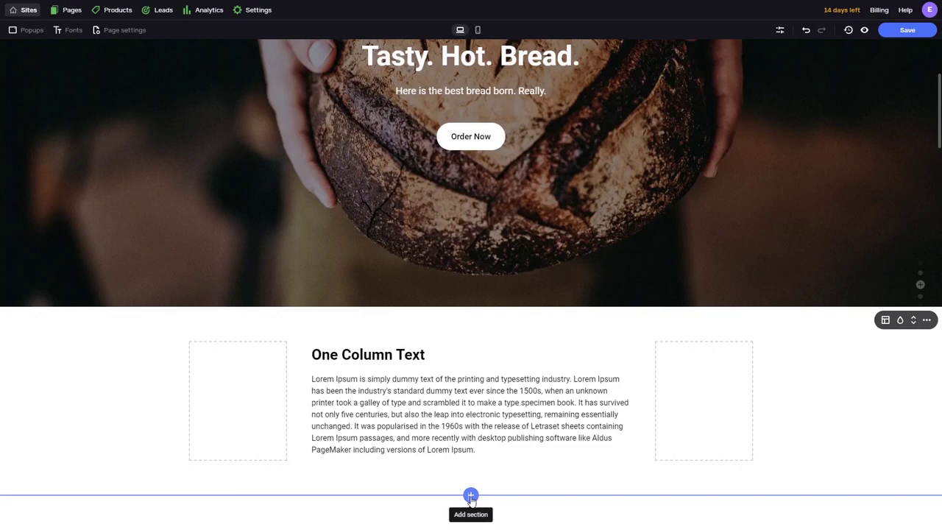
Step: Insert the HTML code template from the Other category below the One Column Text section
click(471, 497)
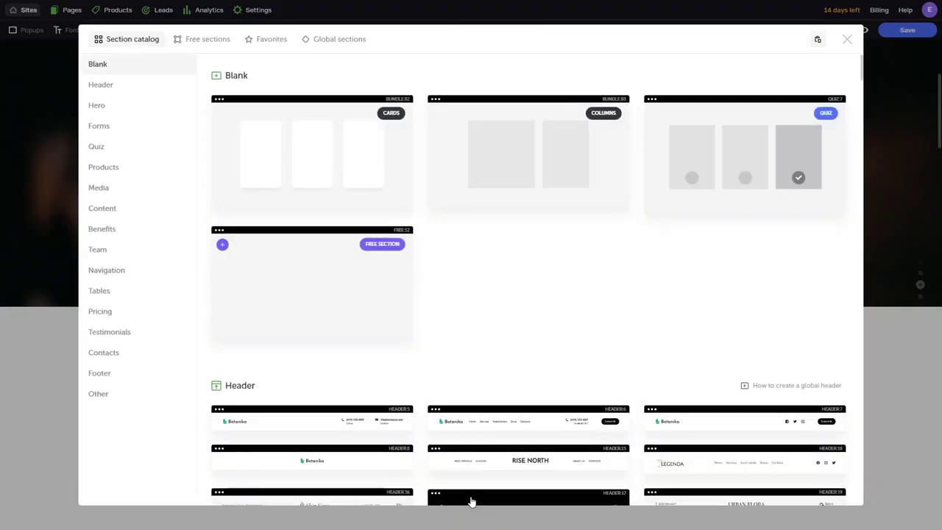
click(100, 395)
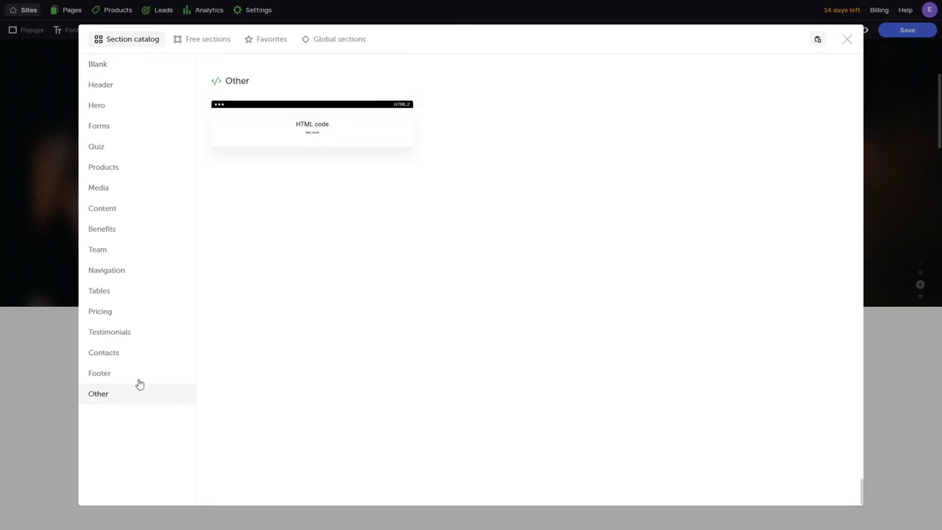
click(316, 139)
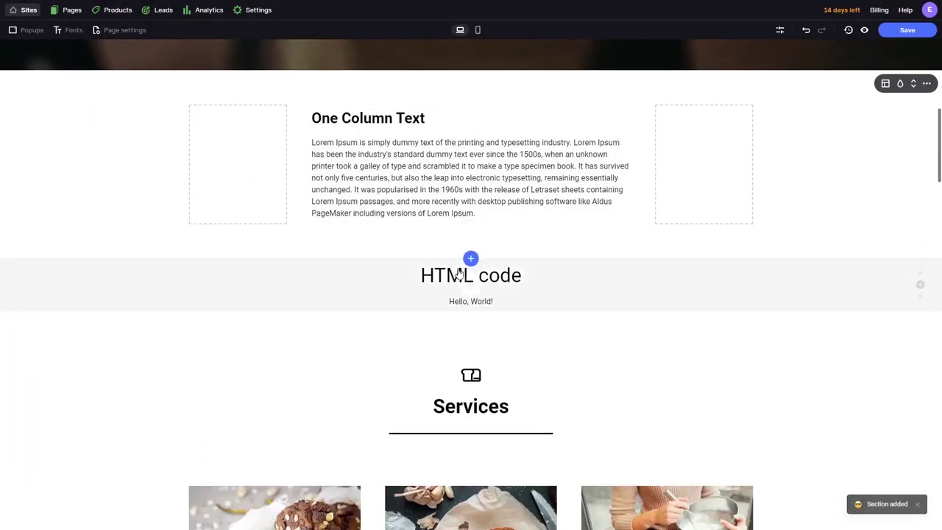
Step: Swap the section's 'Hello, World!' sample code for the Common Ninja embed snippet and apply it
click(461, 280)
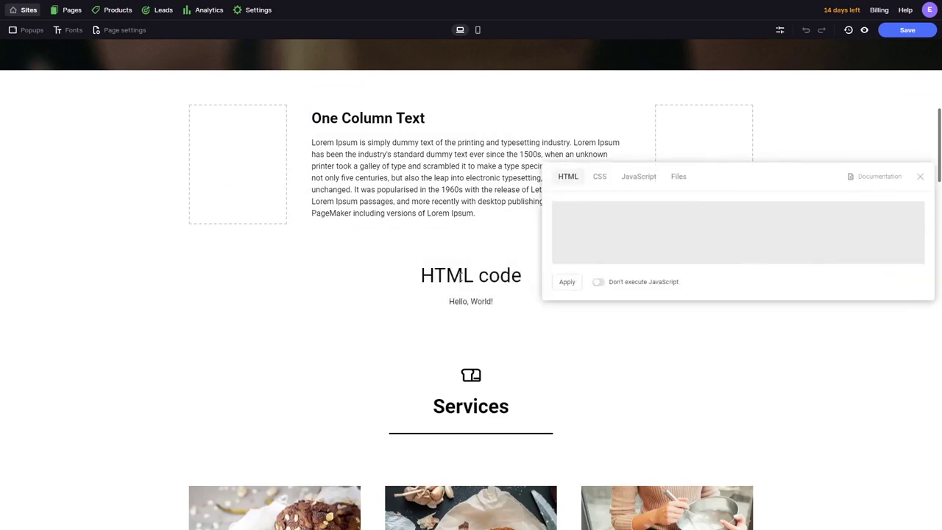
click(596, 225)
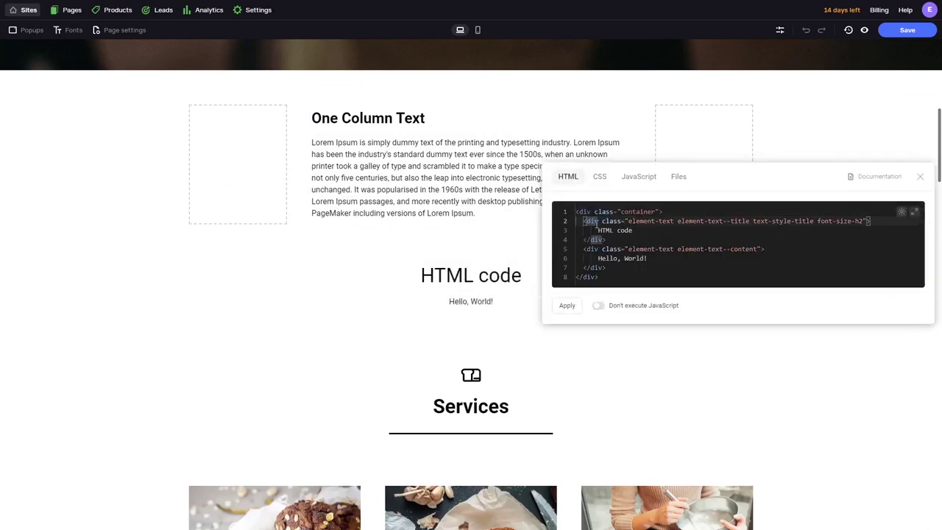
key(ctrl+a)
key(BackSpace)
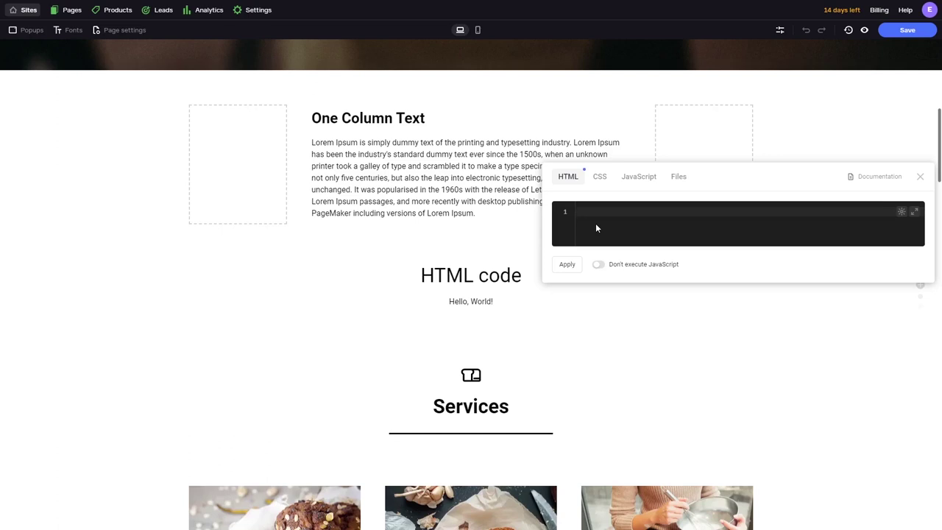
key(ctrl+v)
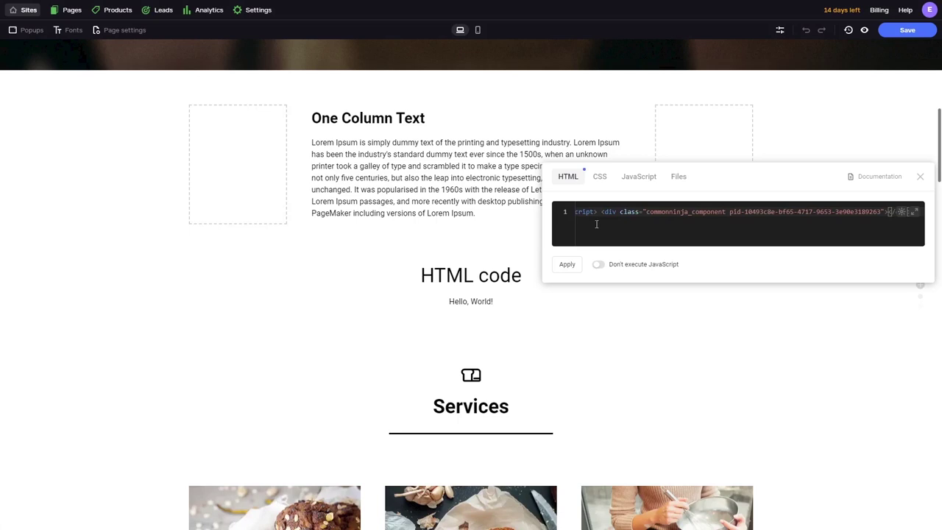
click(568, 263)
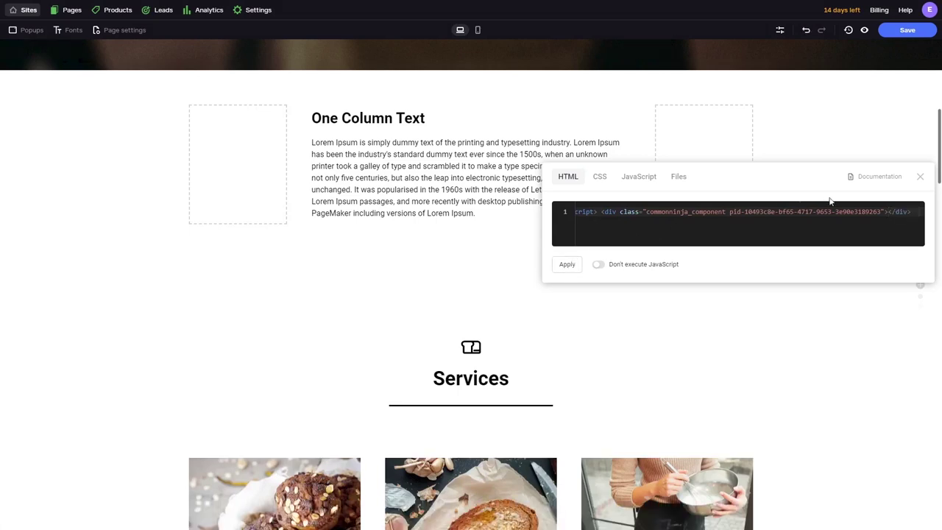
click(919, 178)
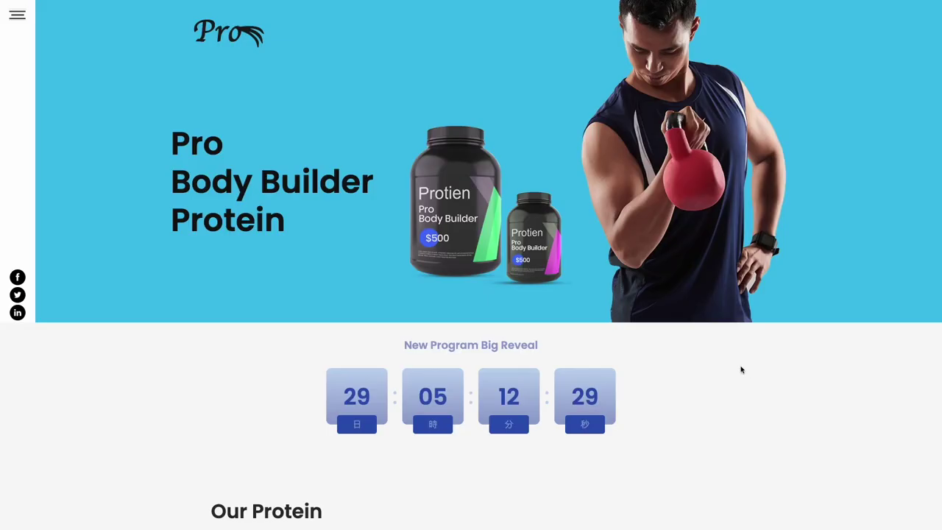
scroll(741, 370, down, 5)
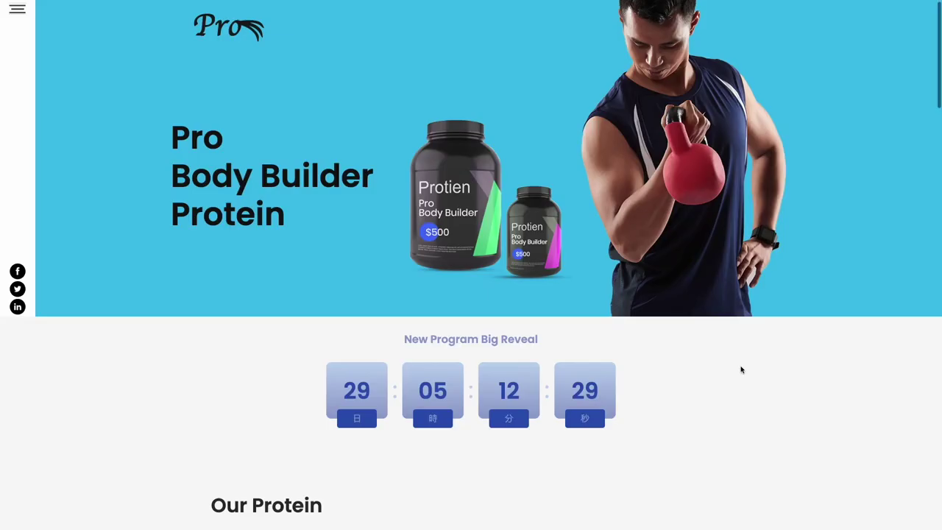
scroll(741, 370, down, 1)
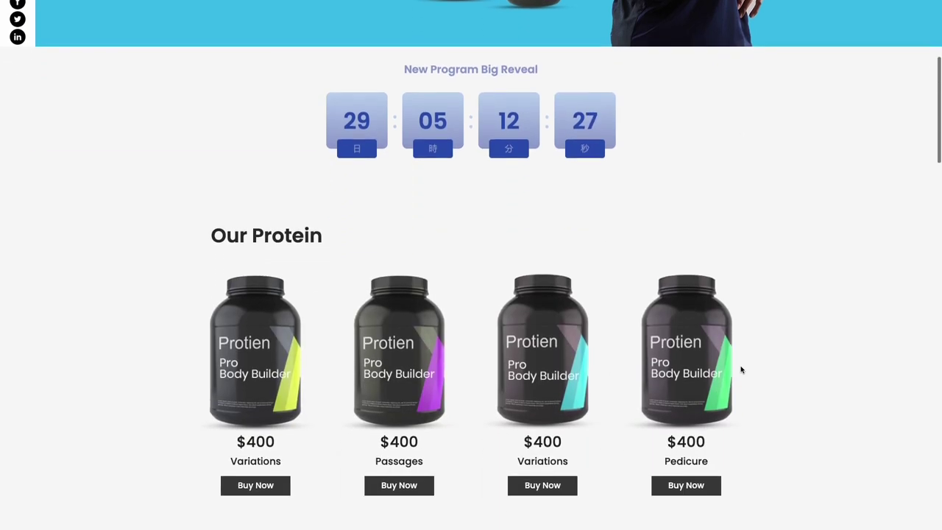